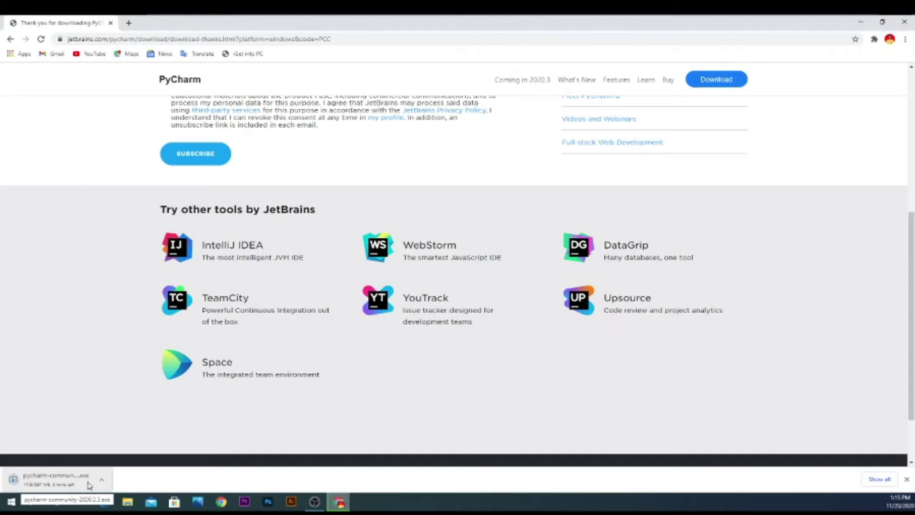
Cancel the running download of the PyCharm Community installer.
click(103, 481)
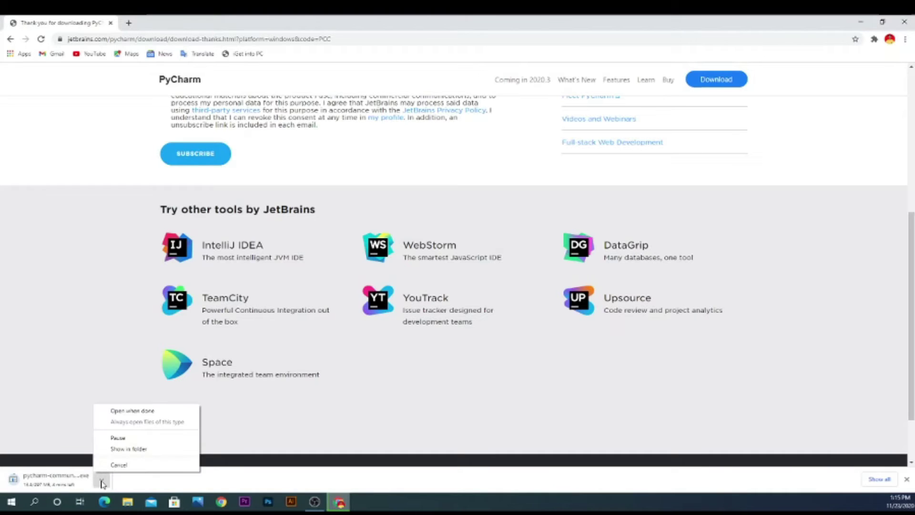
click(114, 465)
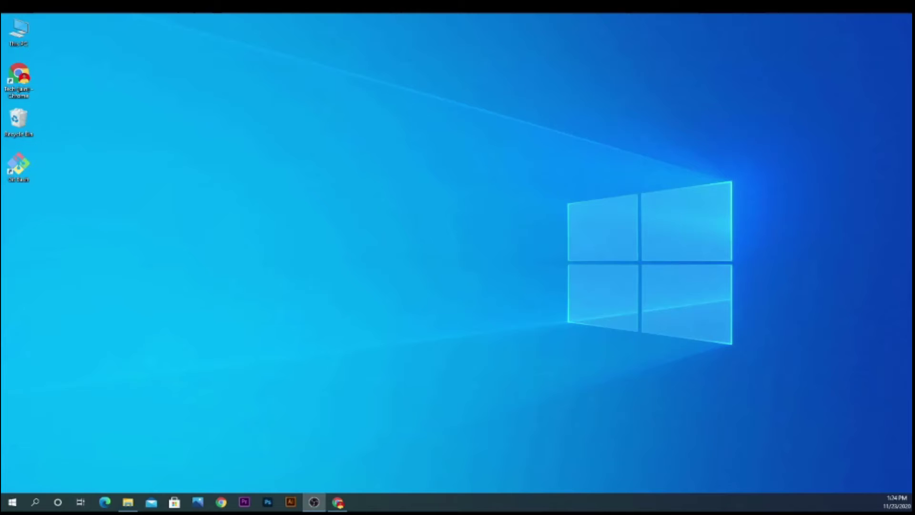
Run the pycharm-community-2020.2.3 installer from the Downloads folder.
right_click(375, 206)
click(399, 229)
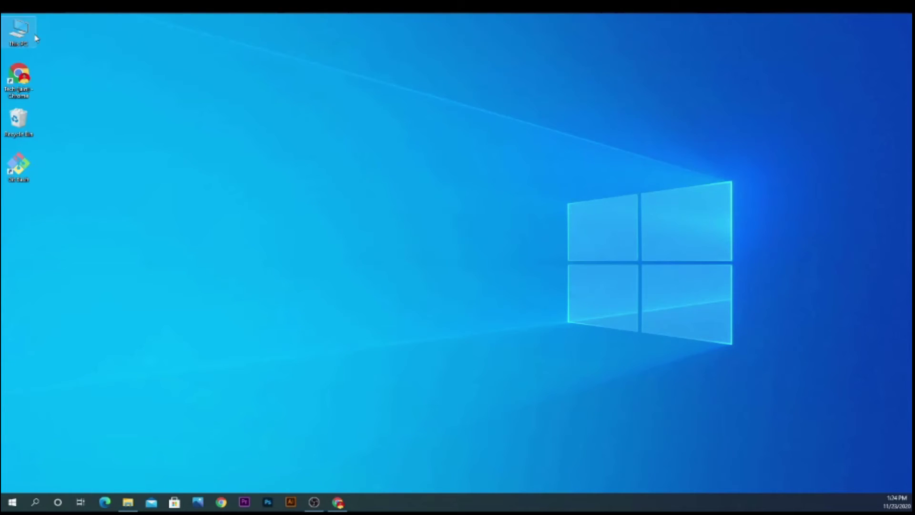
double_click(36, 38)
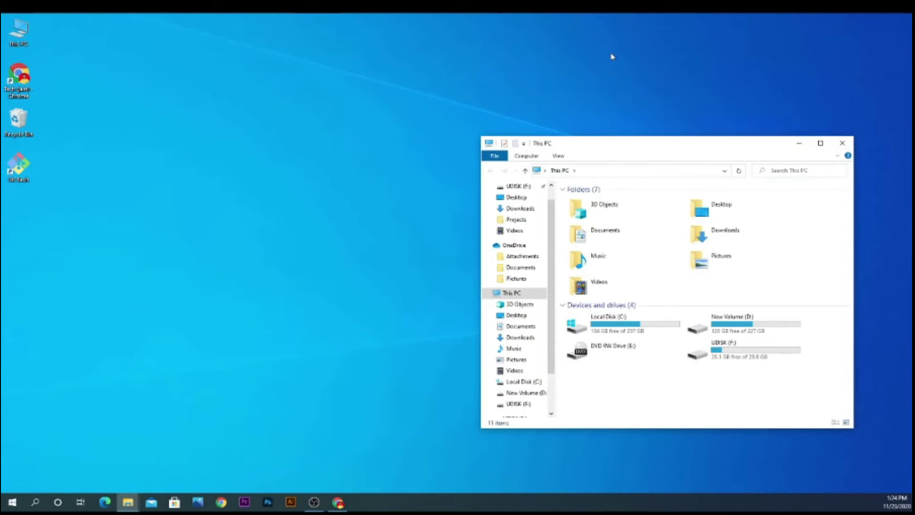
drag(645, 150, 562, 1)
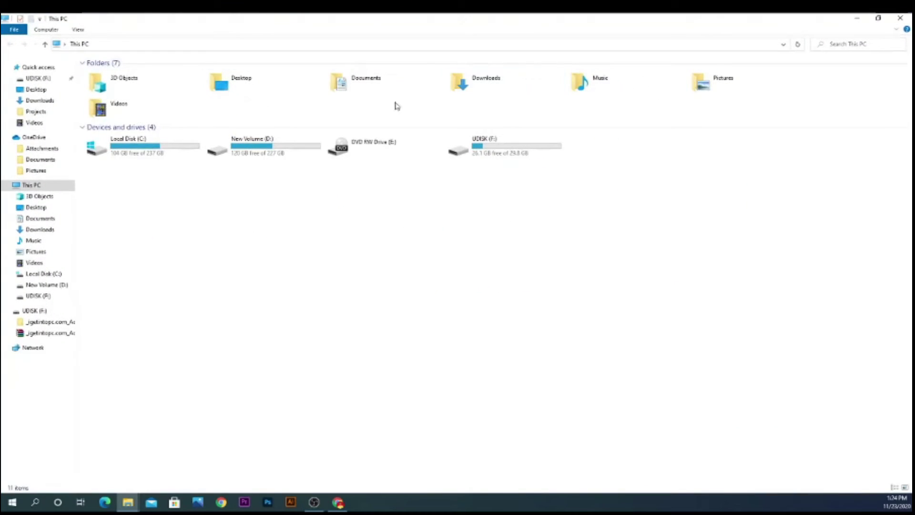
click(33, 102)
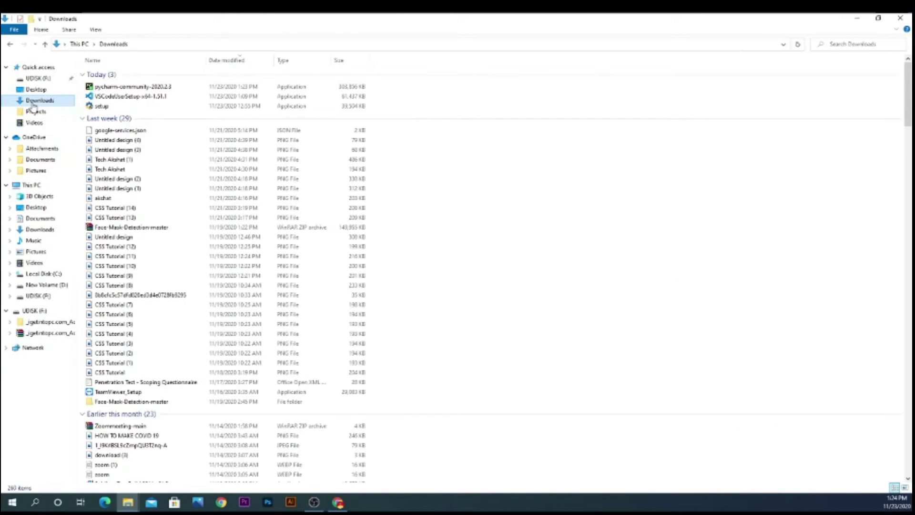
click(150, 88)
double_click(151, 89)
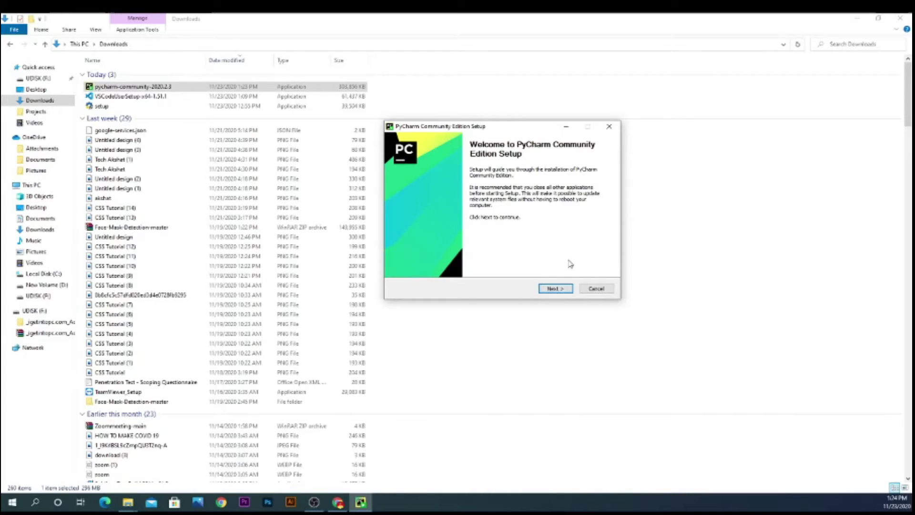
Install PyCharm in the default folder with a 64-bit desktop launcher, PATH entry and "Open Folder as Project" option, leaving the reboot for manual restart.
click(548, 289)
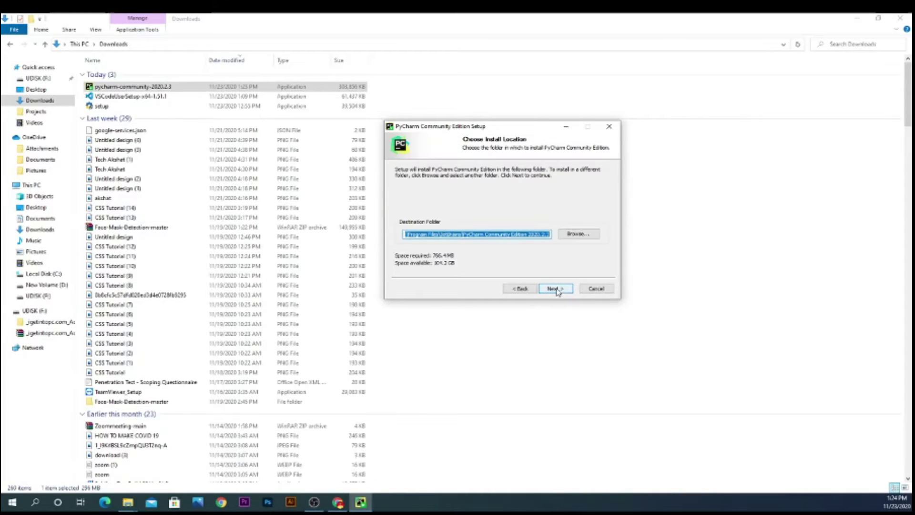
click(552, 290)
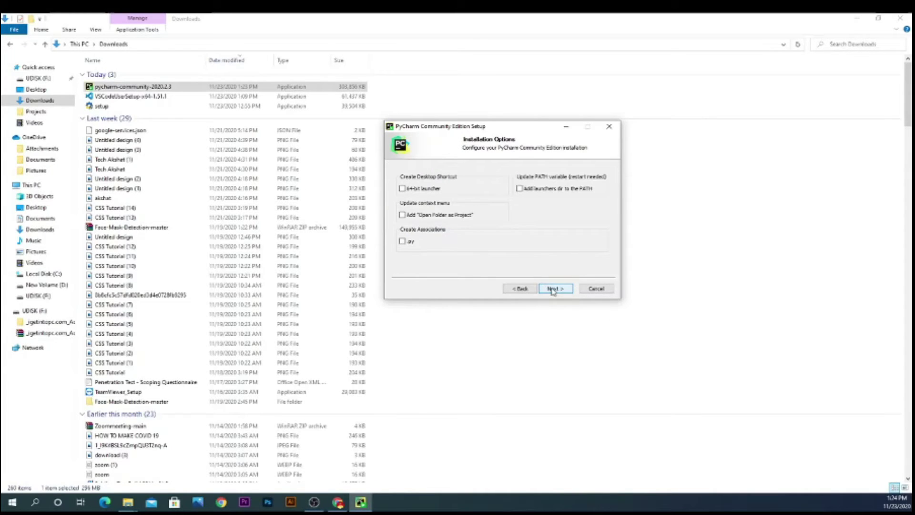
click(403, 189)
click(520, 189)
click(406, 218)
click(553, 289)
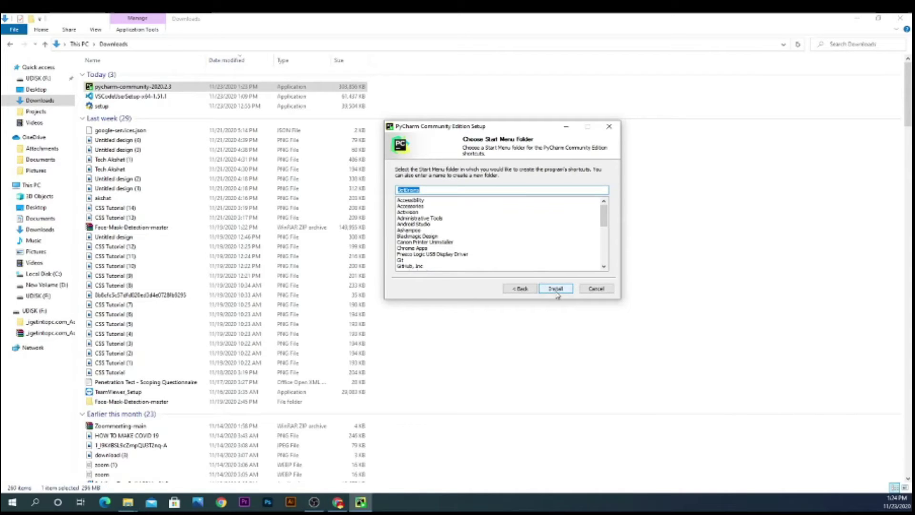
click(556, 289)
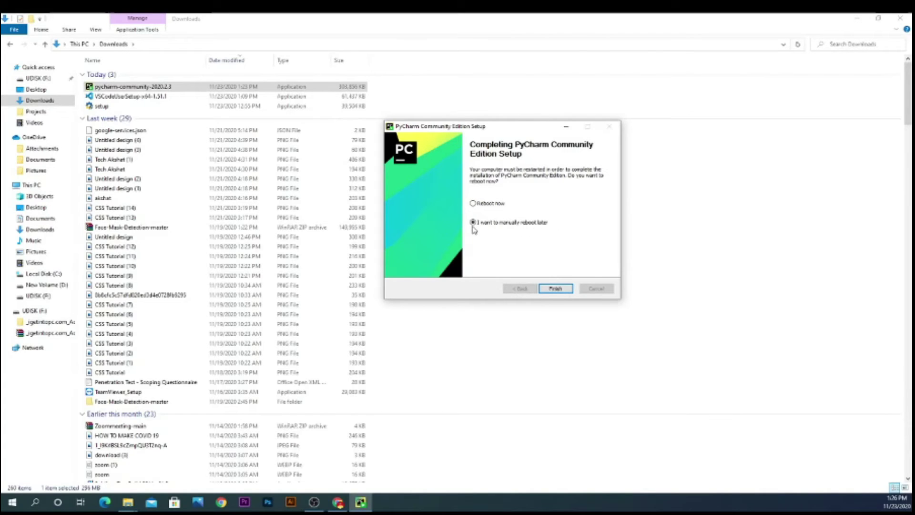
click(570, 289)
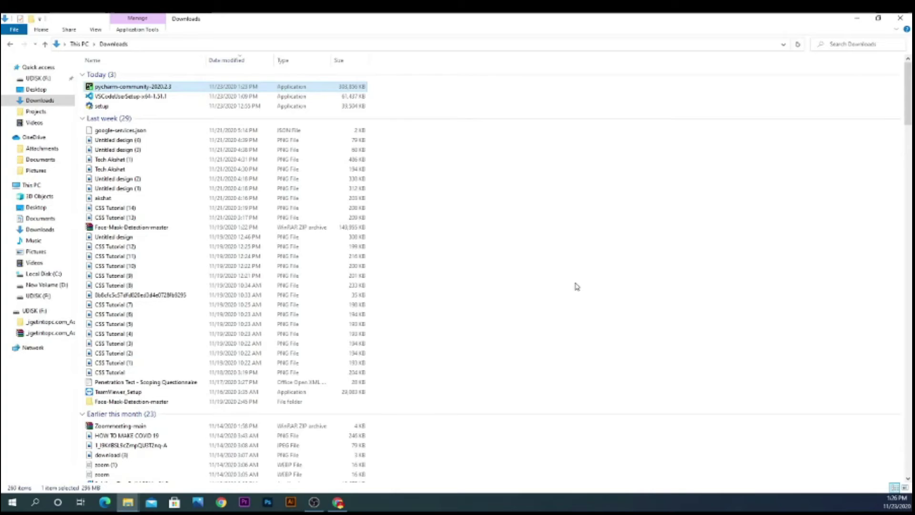
Refresh the desktop and launch PyCharm Community Edition from its new shortcut.
key(super+d)
drag(321, 248, 19, 217)
right_click(124, 161)
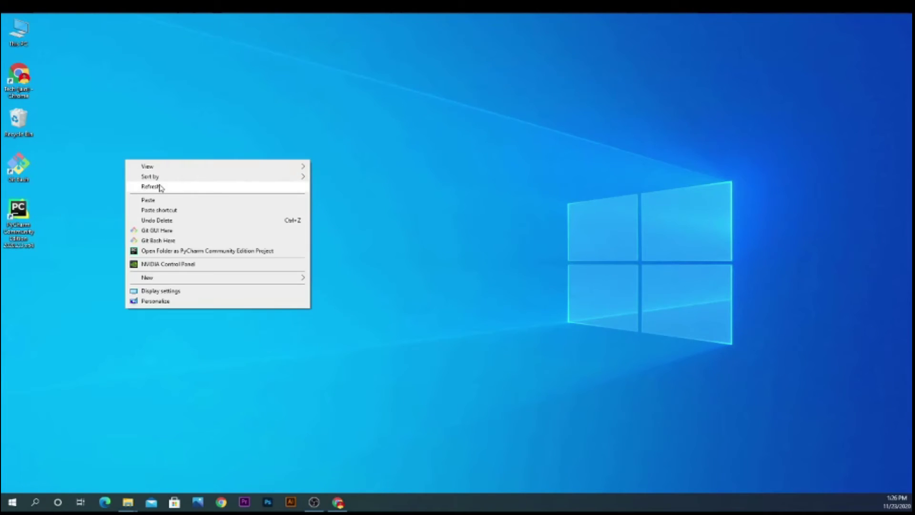
click(161, 187)
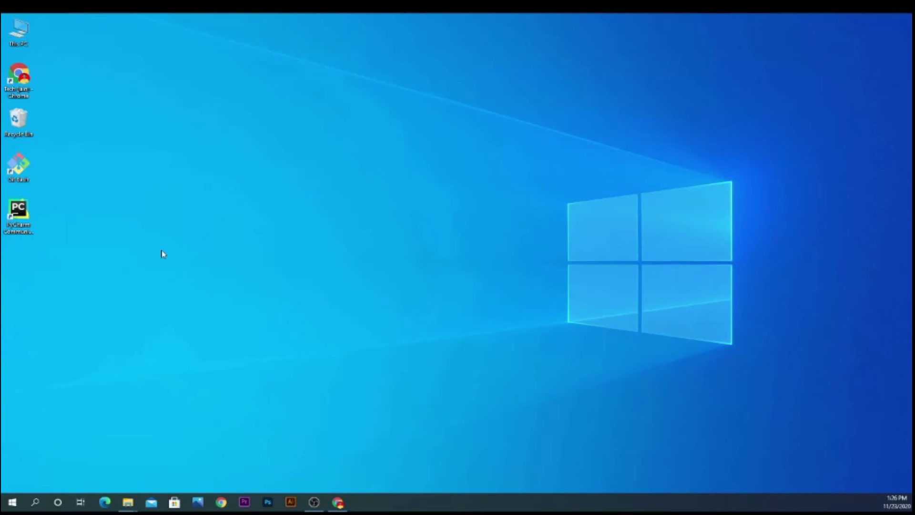
double_click(19, 223)
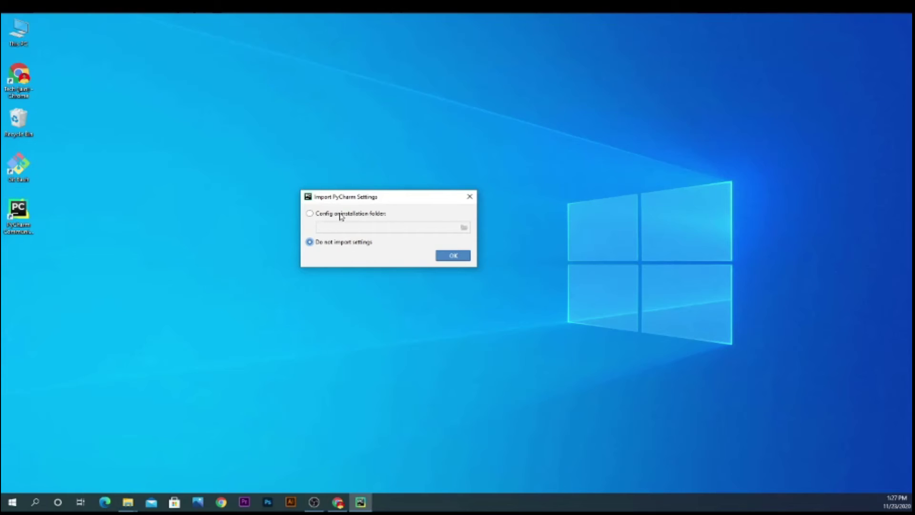
Choose not to import any PyCharm settings and confirm.
click(312, 215)
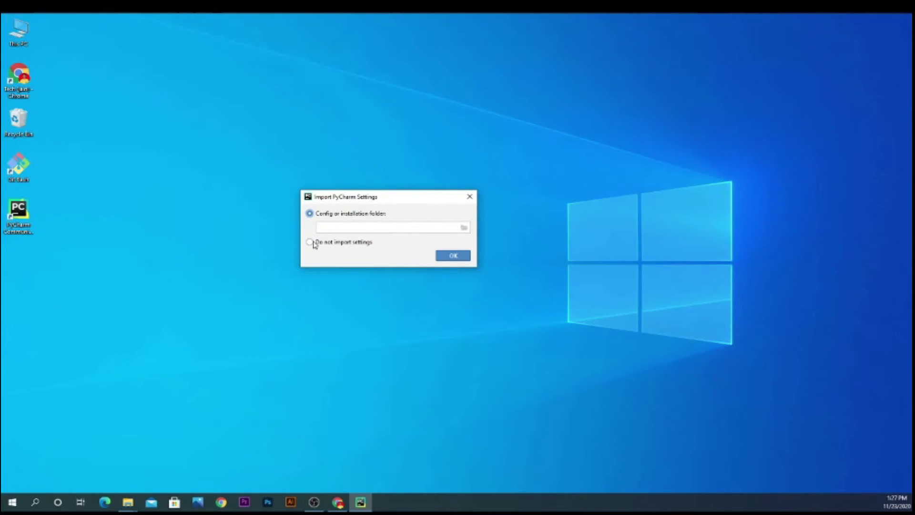
click(329, 244)
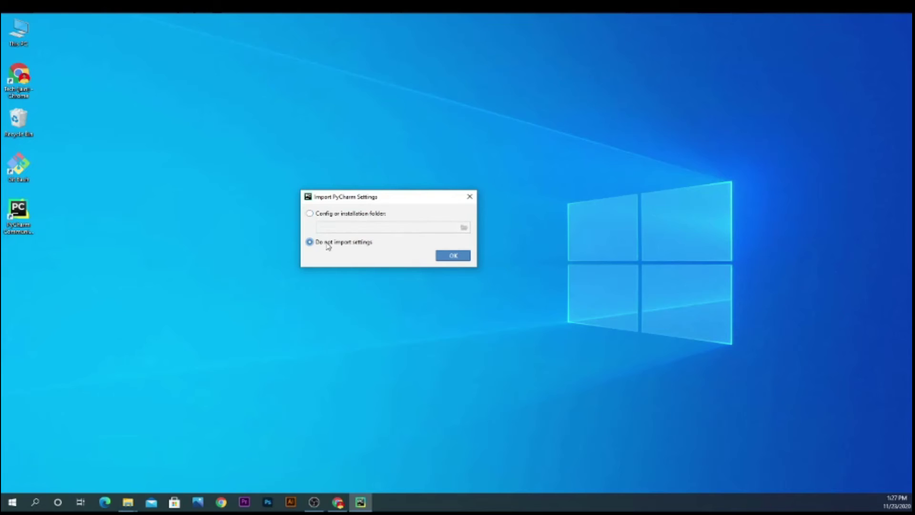
click(439, 257)
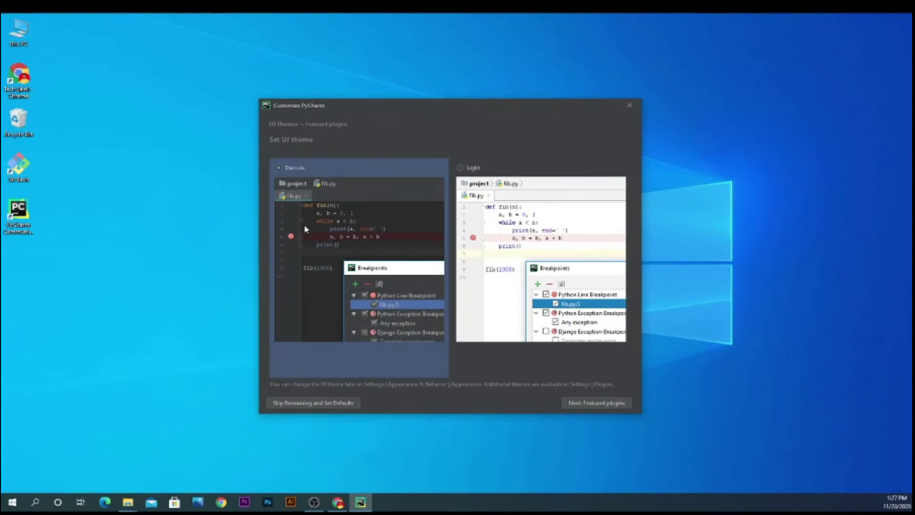
Compare the Light UI theme, choose Darcula, and start using PyCharm without installing any featured plugins.
click(508, 226)
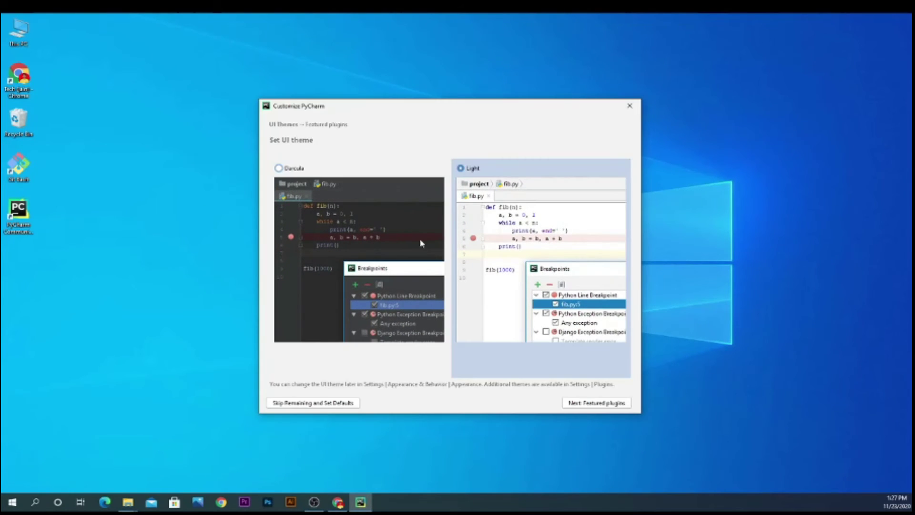
click(381, 223)
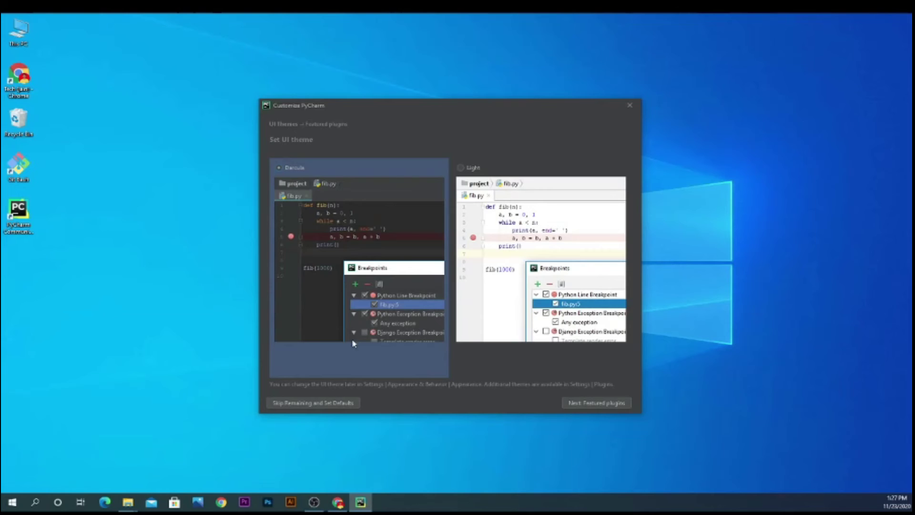
click(596, 403)
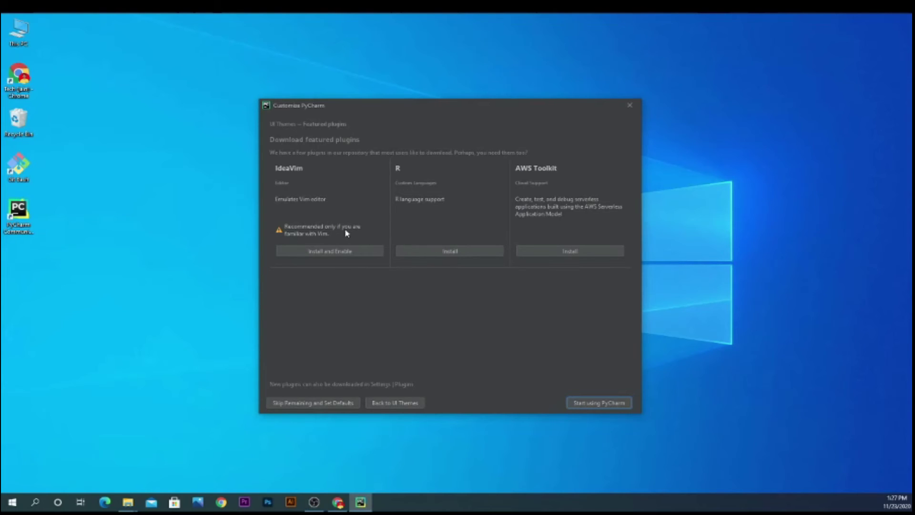
click(596, 404)
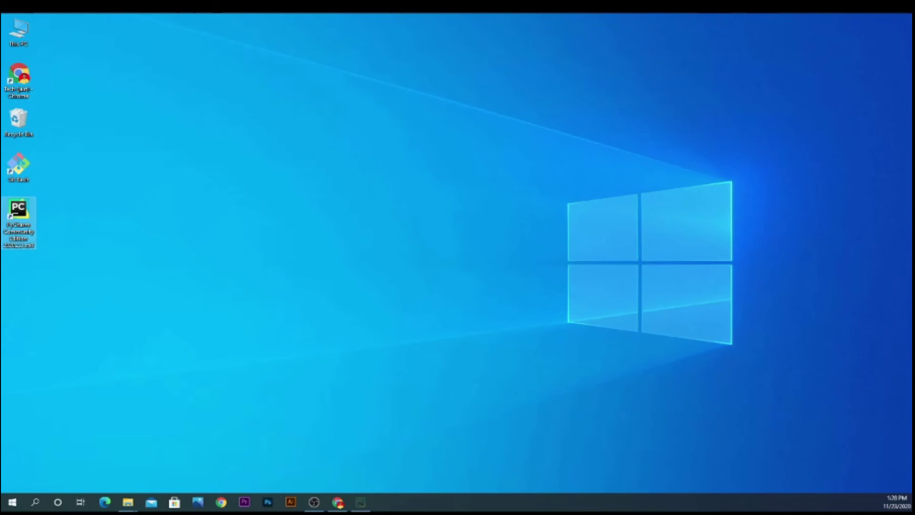
Create a new project named pythonProject1 with a new Virtualenv environment and a main.py welcome script.
drag(143, 110, 383, 118)
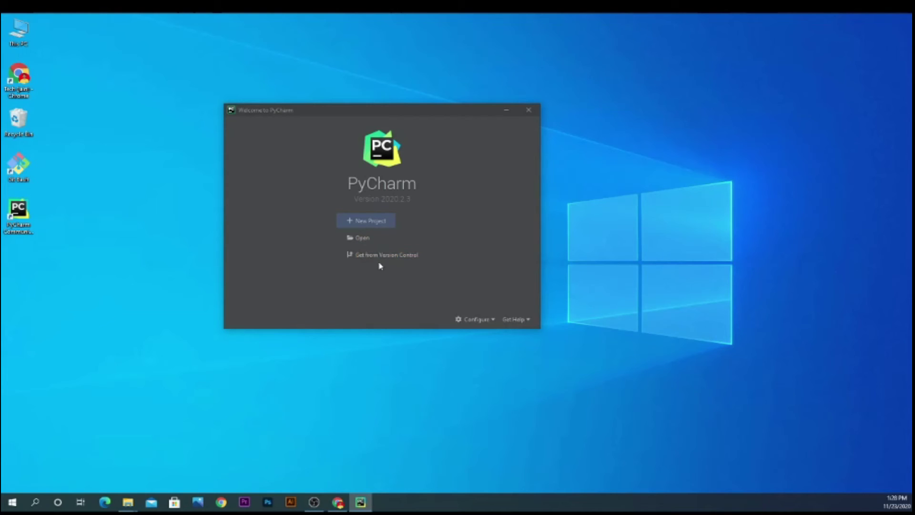
click(373, 224)
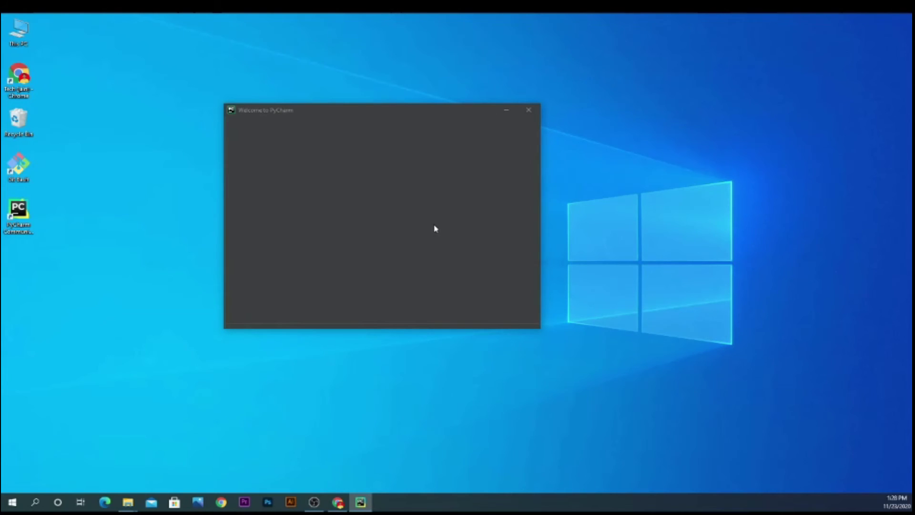
click(401, 128)
click(362, 163)
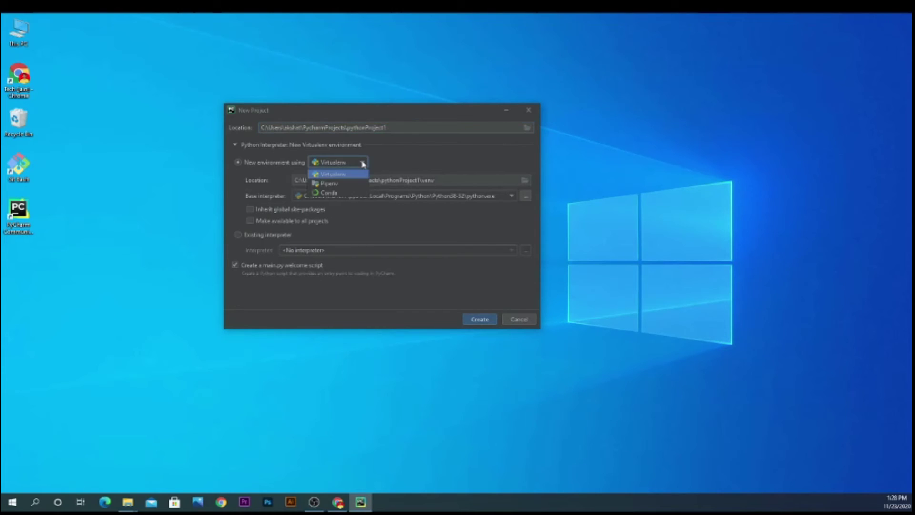
click(363, 163)
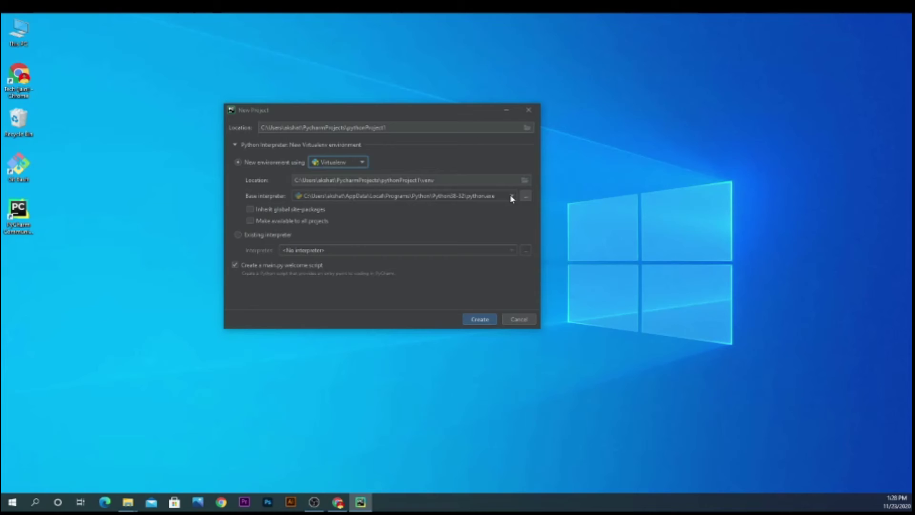
click(389, 222)
click(478, 321)
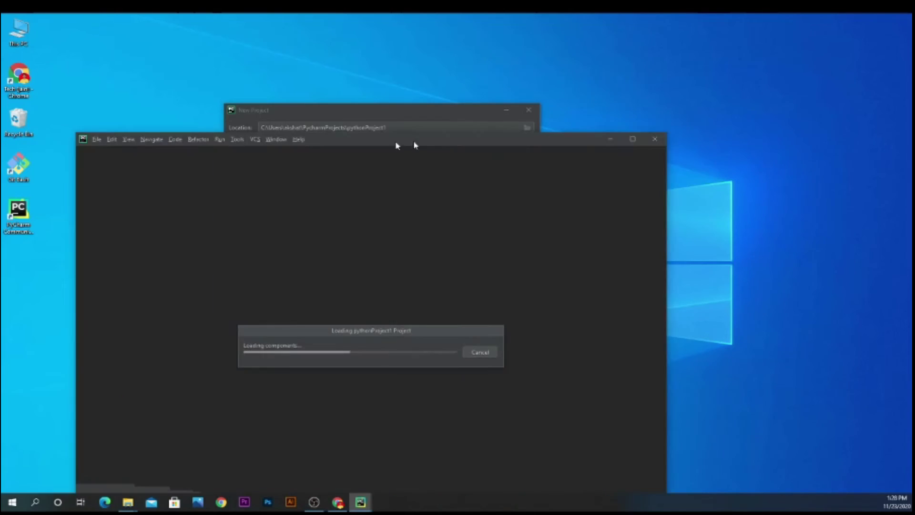
Reposition the project window and turn off the Tip of the Day, closing its dialog.
drag(402, 141, 532, 24)
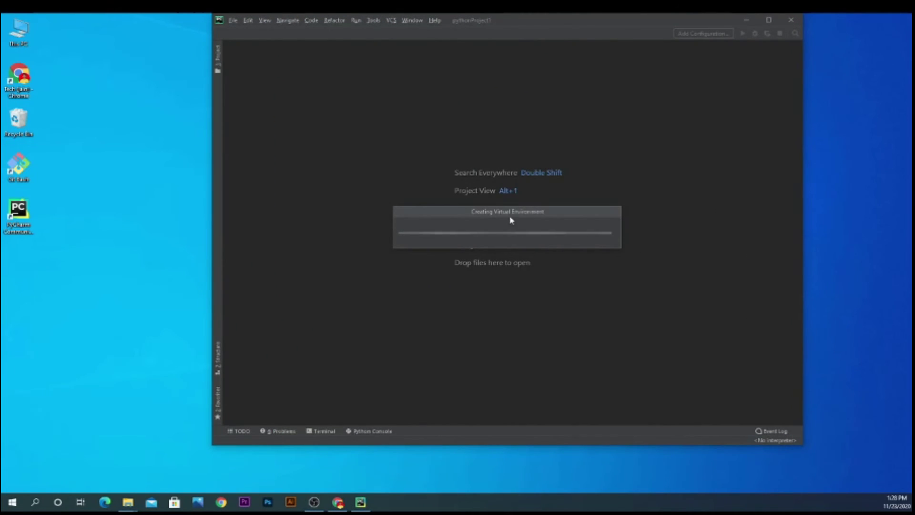
drag(510, 22, 503, 48)
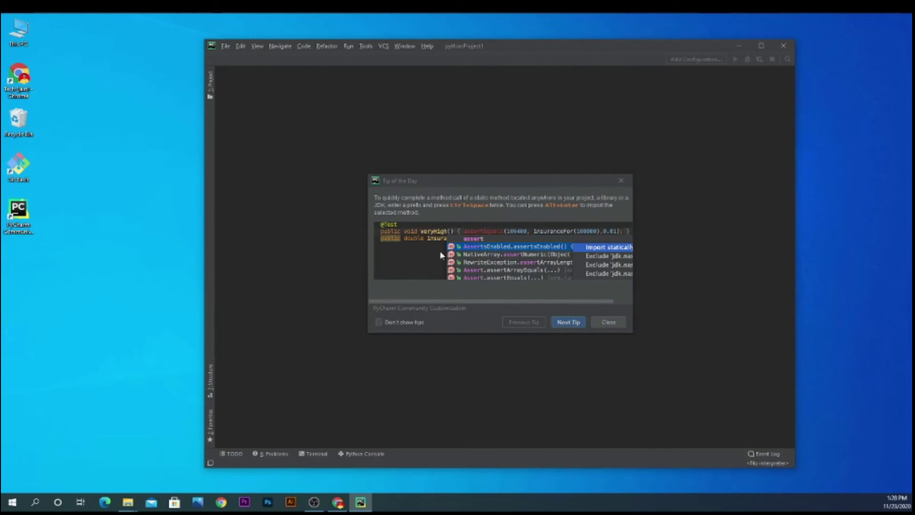
click(394, 322)
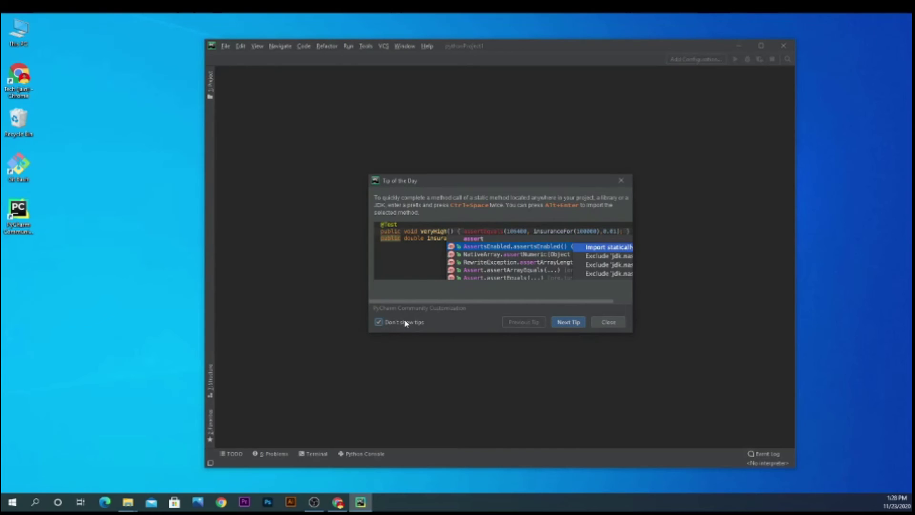
click(606, 323)
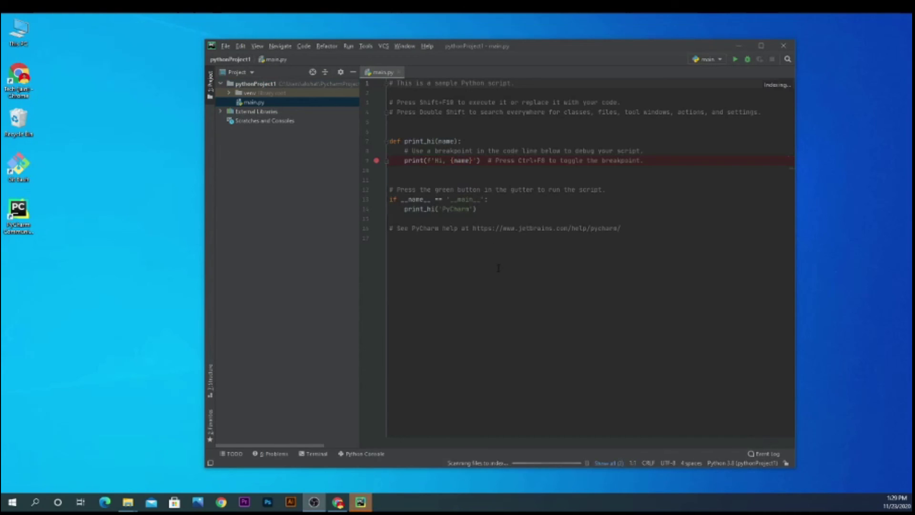
click(609, 463)
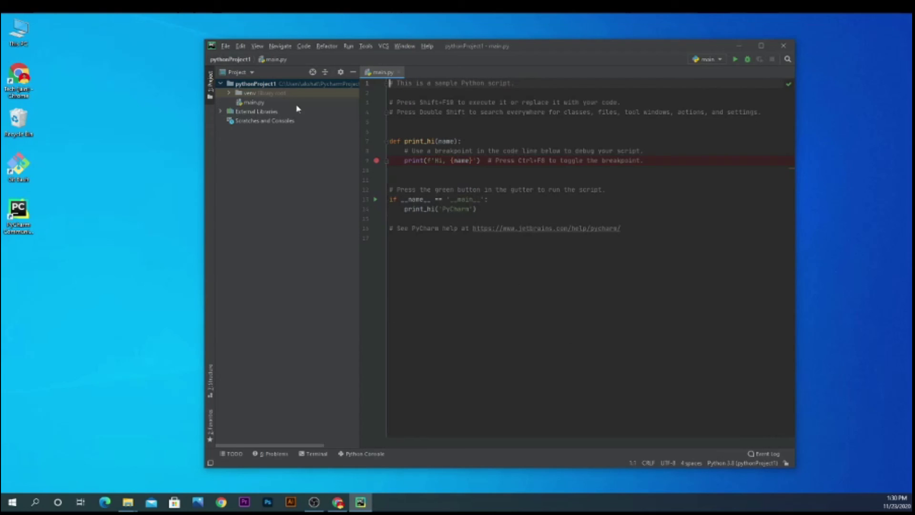
click(225, 49)
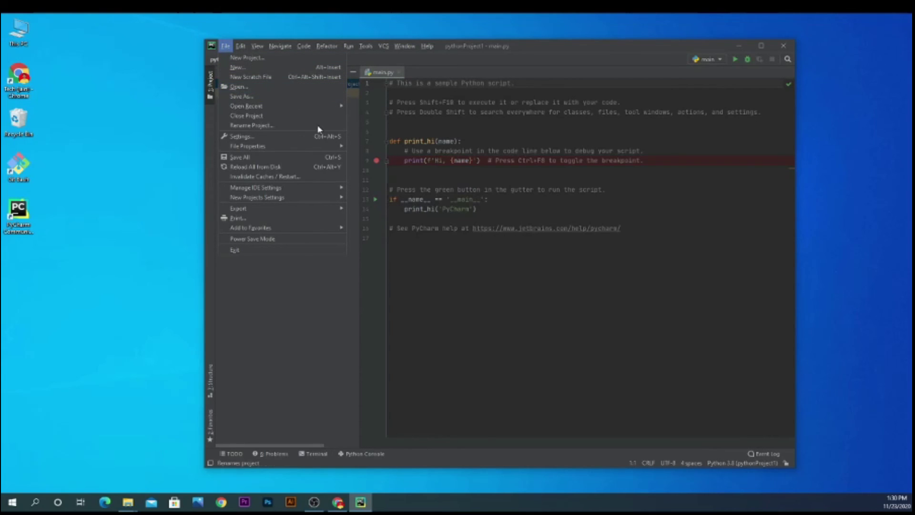
click(325, 287)
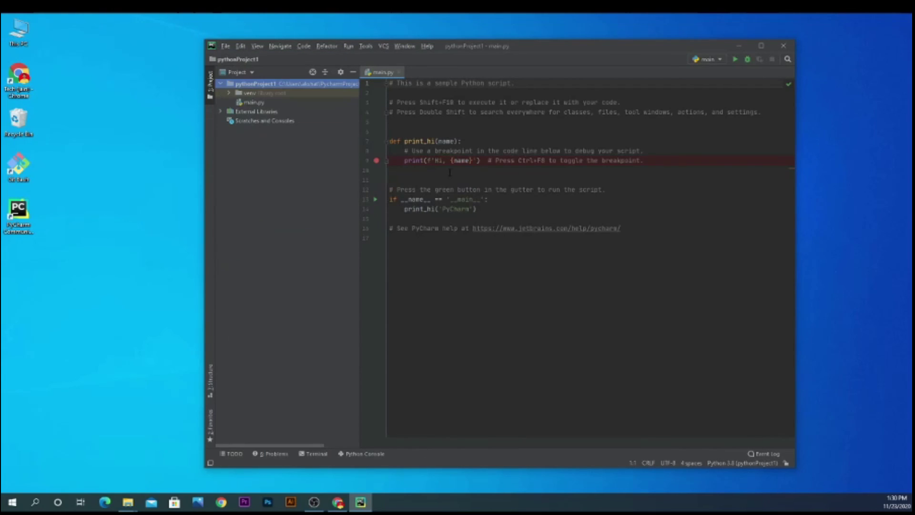
Enter the test text "efwfaf" on line 10 of main.py, then place the cursor on the last line.
click(428, 170)
text(efwfaf)
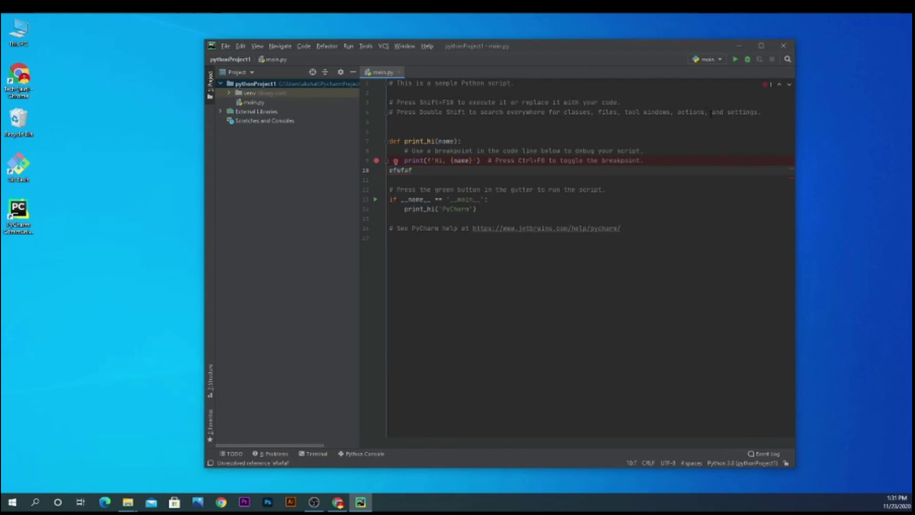
drag(635, 233, 389, 82)
click(622, 274)
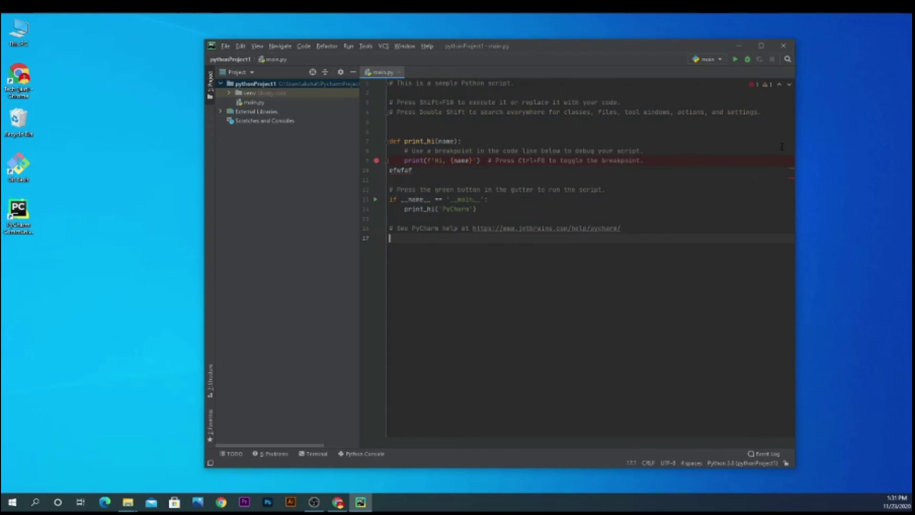